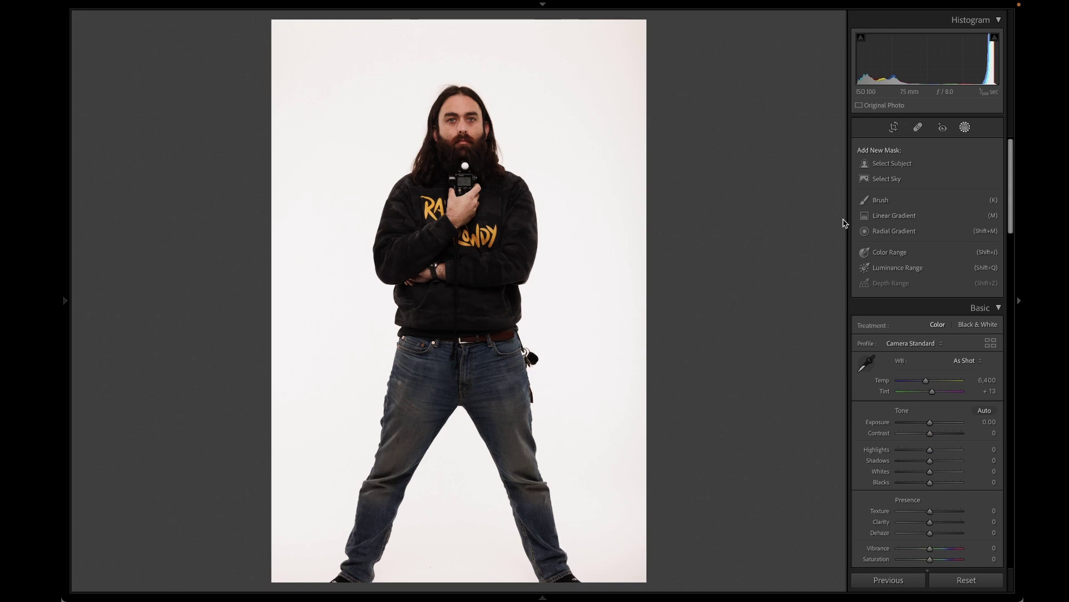
- Create a Select Subject mask covering the man in the studio portrait
{"action": "left_click", "coordinate": [888, 169]}
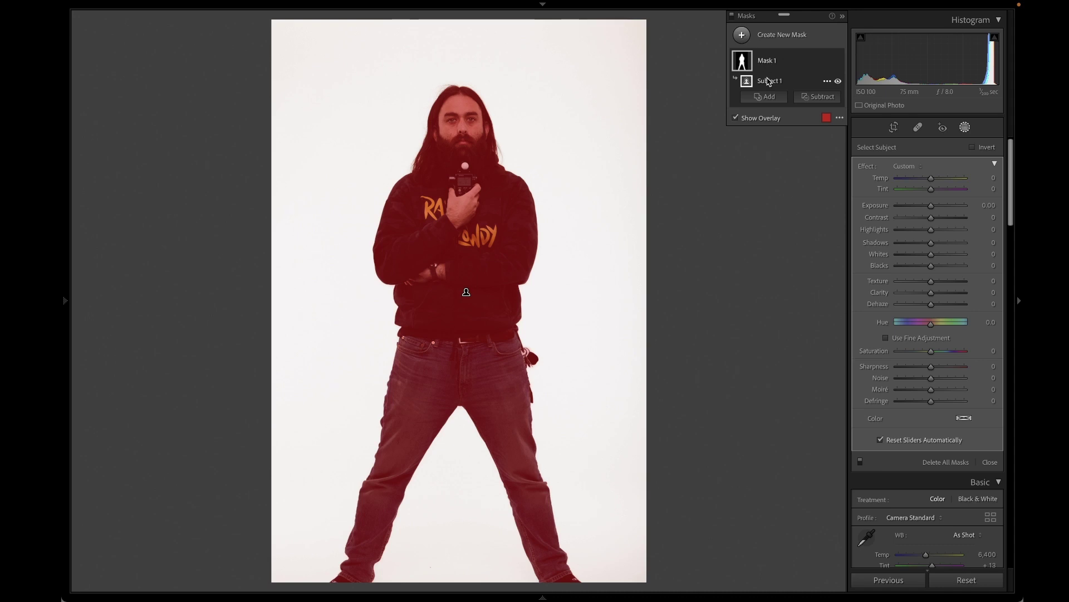
- Try renaming Mask 1 to the man's name; the mask keeps its original name
{"action": "double_click", "coordinate": [769, 65]}
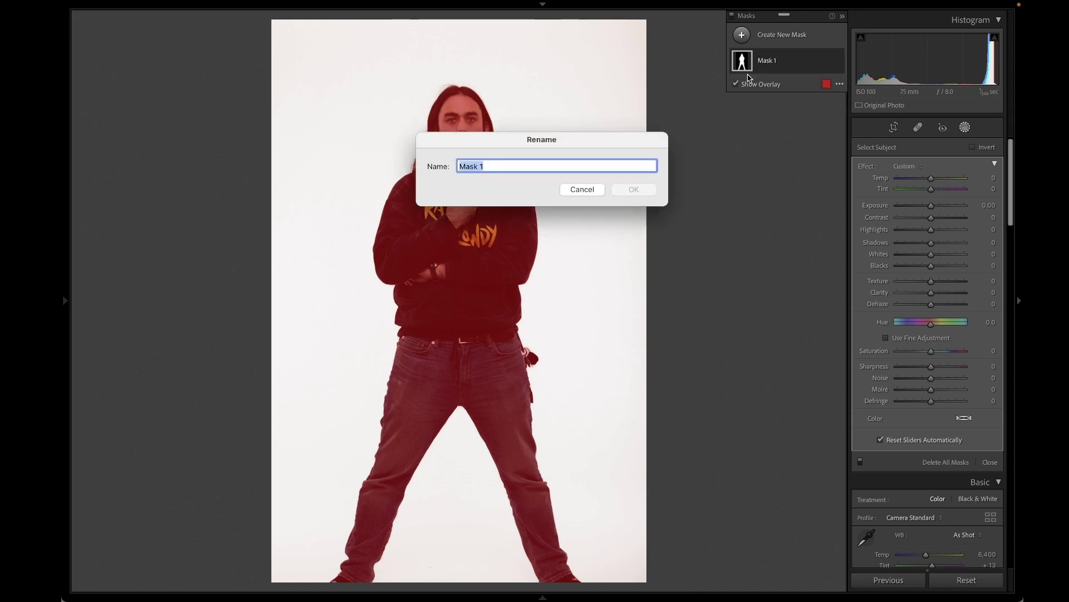
{"action": "type", "text": "Kurt"}
{"action": "left_click", "coordinate": [640, 186]}
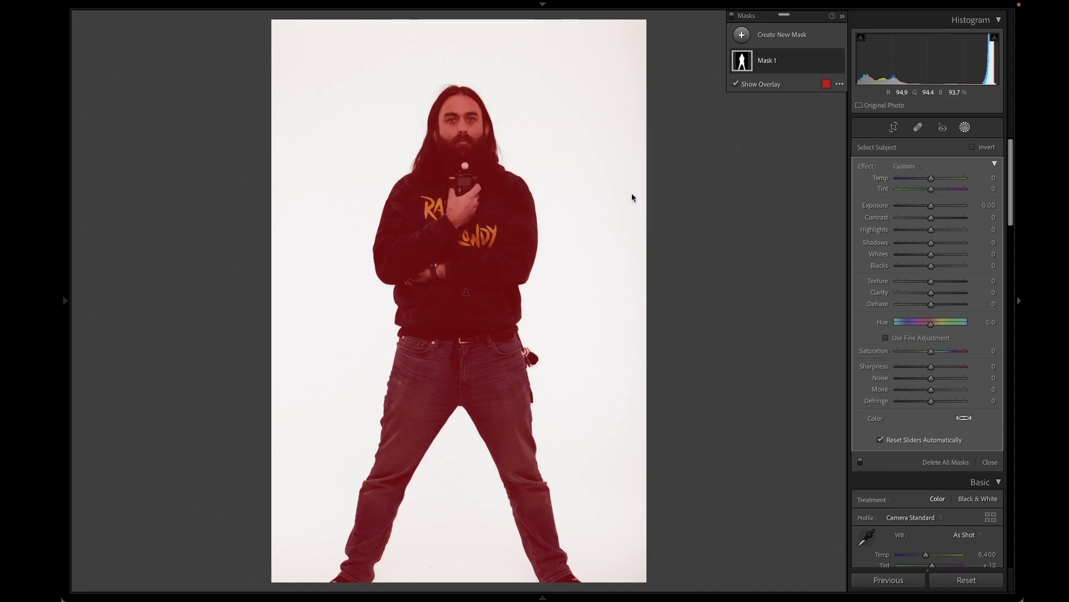
{"action": "left_click", "coordinate": [766, 63]}
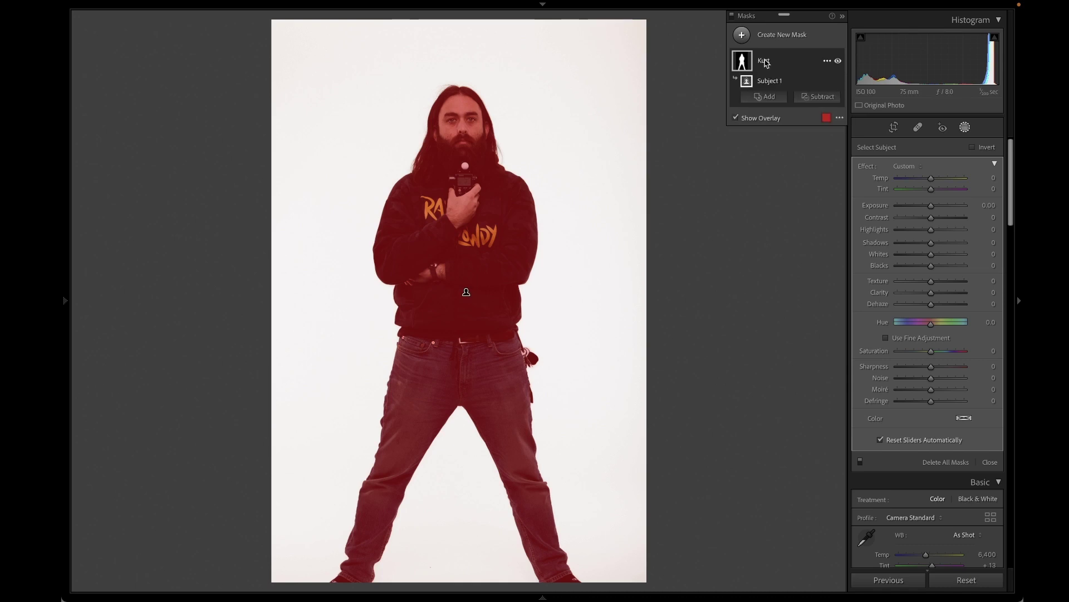
{"action": "left_click", "coordinate": [771, 98]}
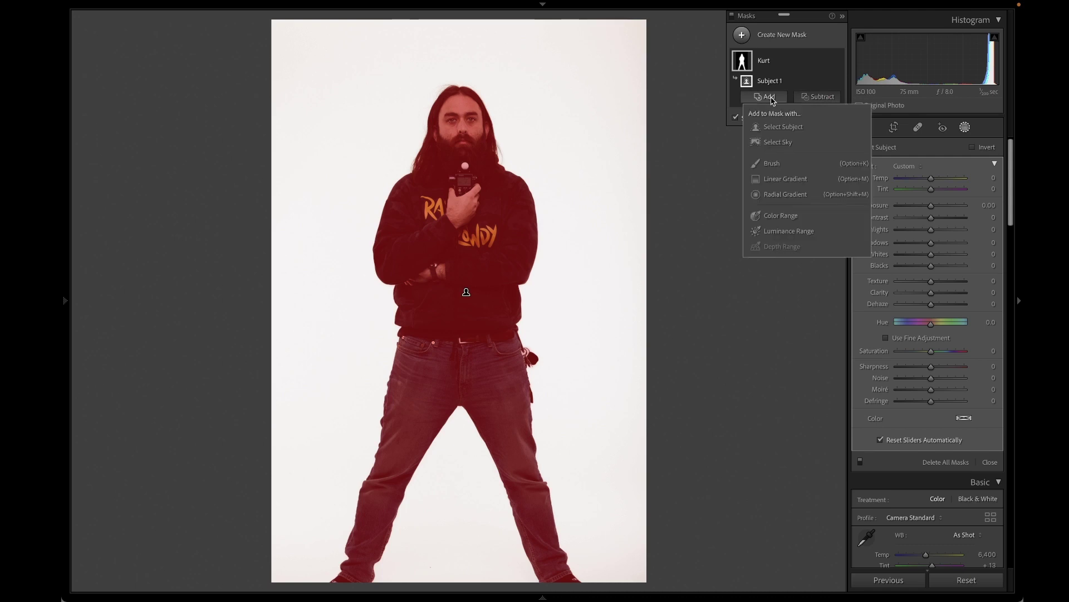
{"action": "left_click", "coordinate": [773, 163]}
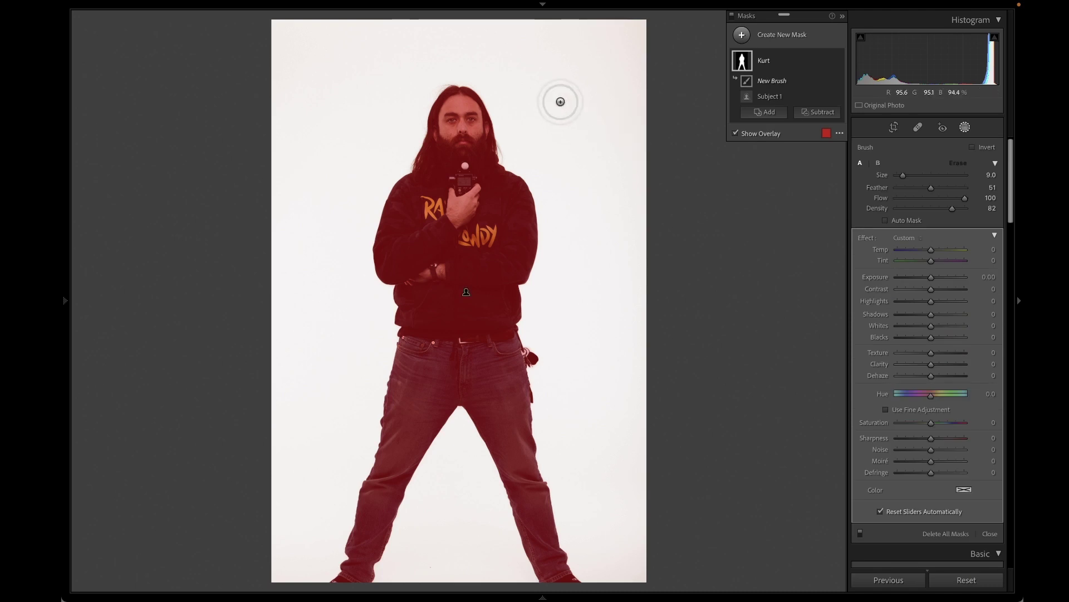
{"action": "scroll", "coordinate": [560, 106], "scroll_direction": "up", "scroll_amount": 6}
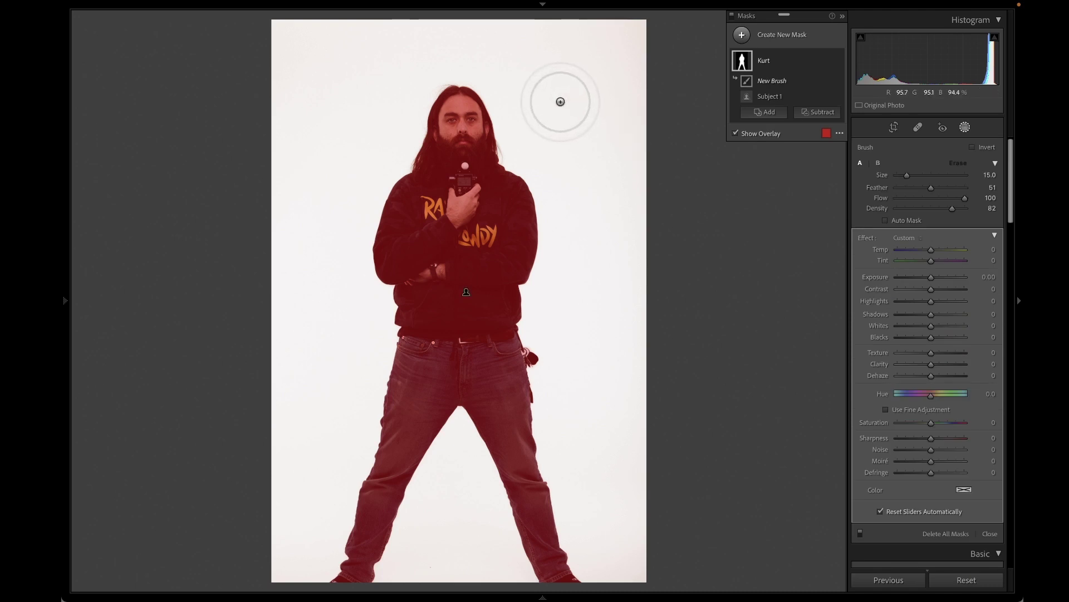
{"action": "mouse_move", "coordinate": [568, 120]}
{"action": "left_mouse_down"}
{"action": "mouse_move", "coordinate": [545, 154]}
{"action": "mouse_move", "coordinate": [569, 74]}
{"action": "mouse_move", "coordinate": [547, 115]}
{"action": "mouse_move", "coordinate": [614, 106]}
{"action": "mouse_move", "coordinate": [515, 115]}
{"action": "mouse_move", "coordinate": [511, 189]}
{"action": "mouse_move", "coordinate": [481, 175]}
{"action": "mouse_move", "coordinate": [565, 106]}
{"action": "mouse_move", "coordinate": [549, 168]}
{"action": "left_mouse_up"}
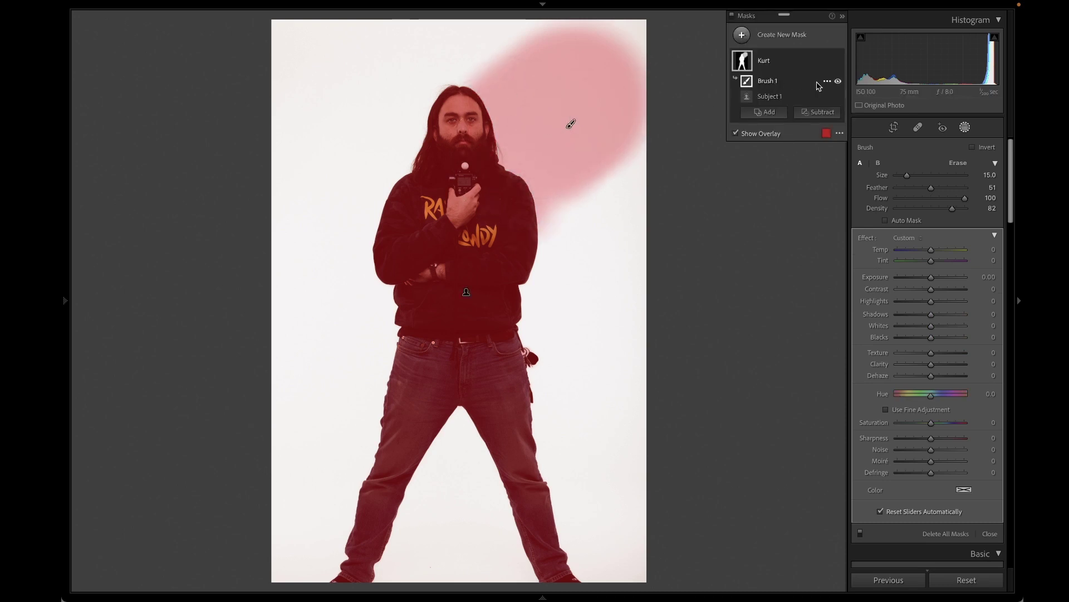
{"action": "left_click", "coordinate": [826, 82]}
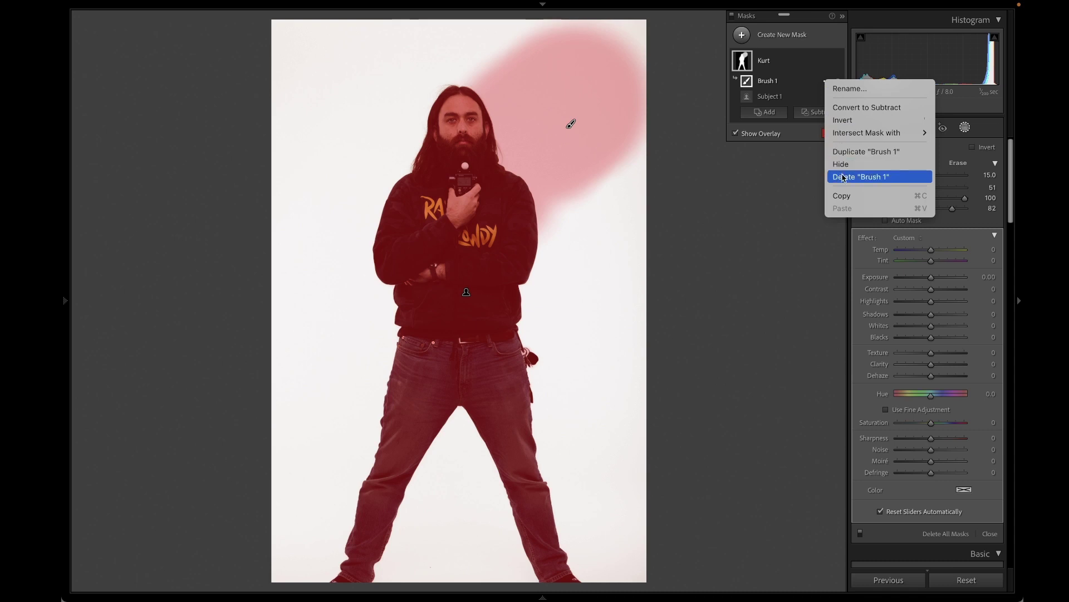
{"action": "left_click", "coordinate": [846, 177]}
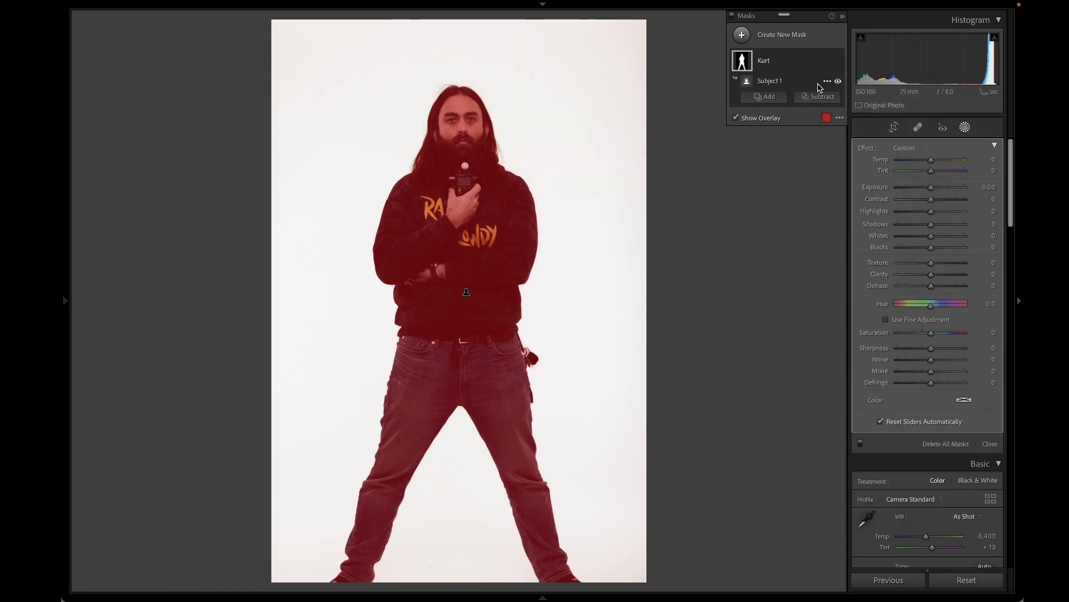
- Invert the subject mask onto the backdrop and darken it to -1.85 exposure
{"action": "left_click", "coordinate": [827, 82]}
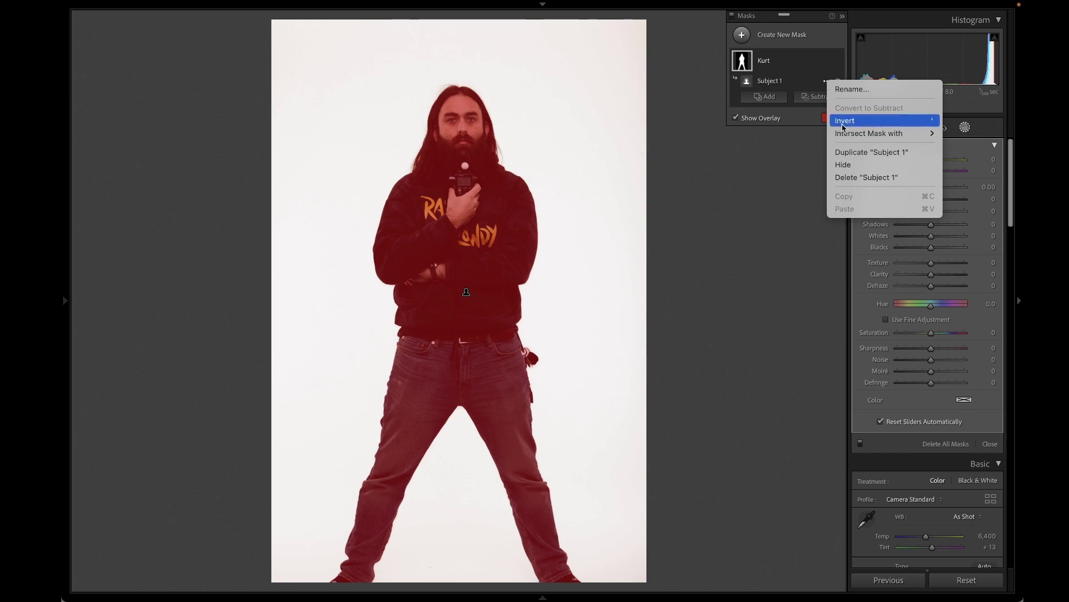
{"action": "left_click", "coordinate": [844, 125]}
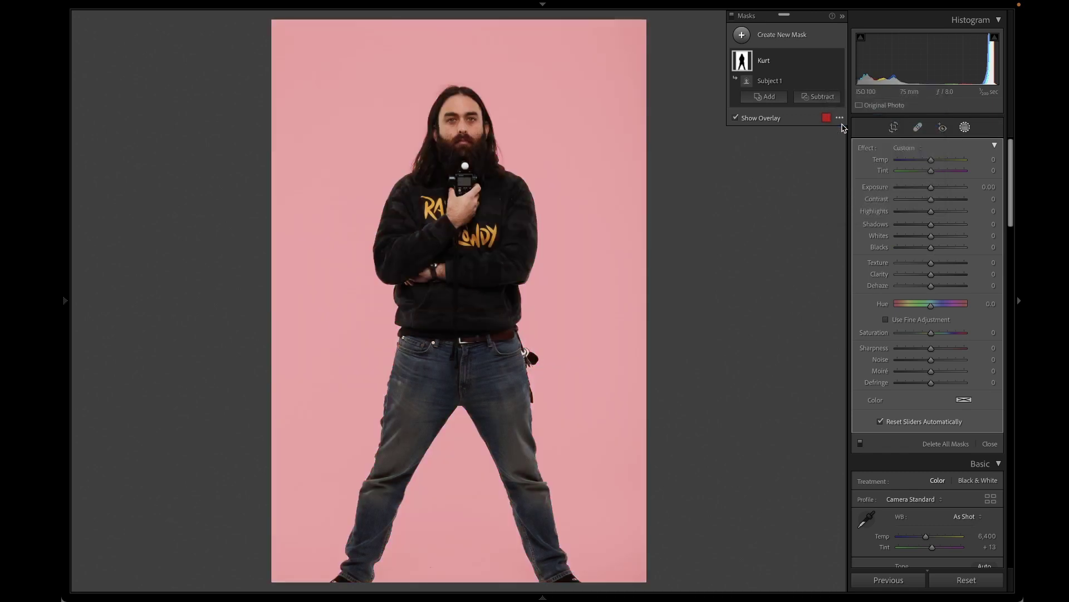
{"action": "left_click", "coordinate": [782, 81]}
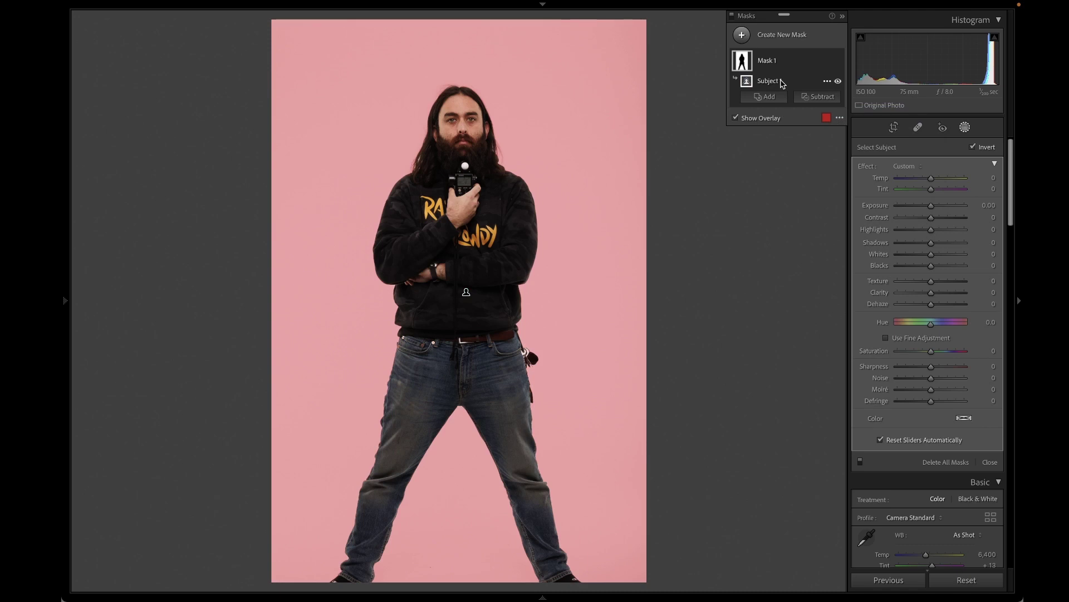
{"action": "mouse_move", "coordinate": [931, 205]}
{"action": "left_mouse_down"}
{"action": "mouse_move", "coordinate": [917, 208]}
{"action": "mouse_move", "coordinate": [941, 209]}
{"action": "left_mouse_up"}
{"action": "key", "text": "o"}
{"action": "key", "text": "o"}
- Reset the mask Exposure to 0.00 and invert the mask back onto the man
{"action": "double_click", "coordinate": [941, 208]}
{"action": "left_click", "coordinate": [827, 81]}
{"action": "left_click", "coordinate": [850, 118]}
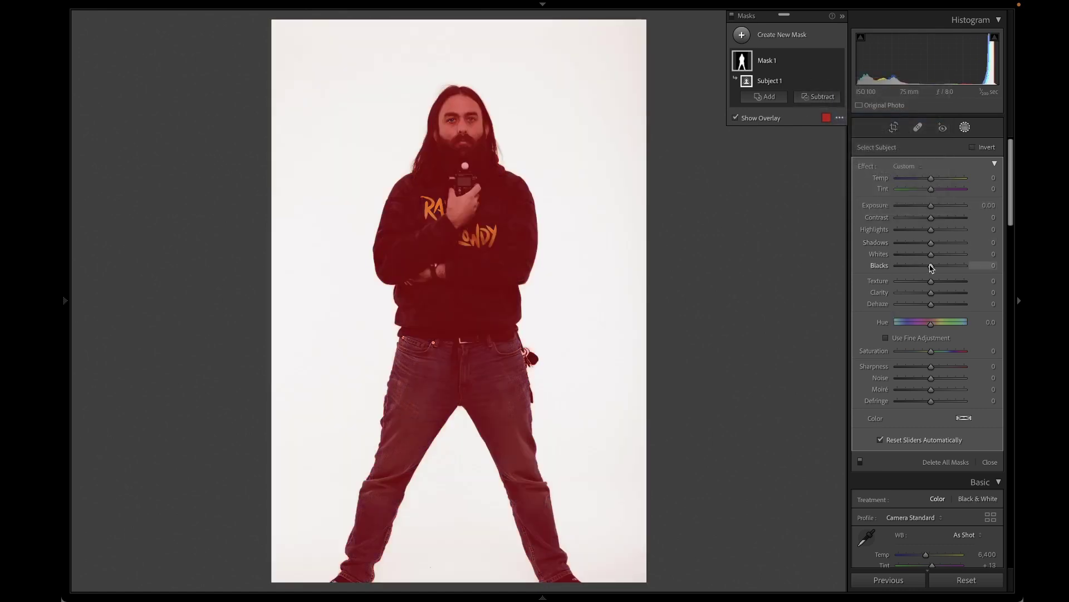
- Brighten the man through his mask with Exposure 0.34, Shadows 11 and Clarity 16
{"action": "key", "text": "o"}
{"action": "mouse_move", "coordinate": [931, 296]}
{"action": "left_mouse_down"}
{"action": "mouse_move", "coordinate": [923, 296]}
{"action": "mouse_move", "coordinate": [938, 298]}
{"action": "left_mouse_up"}
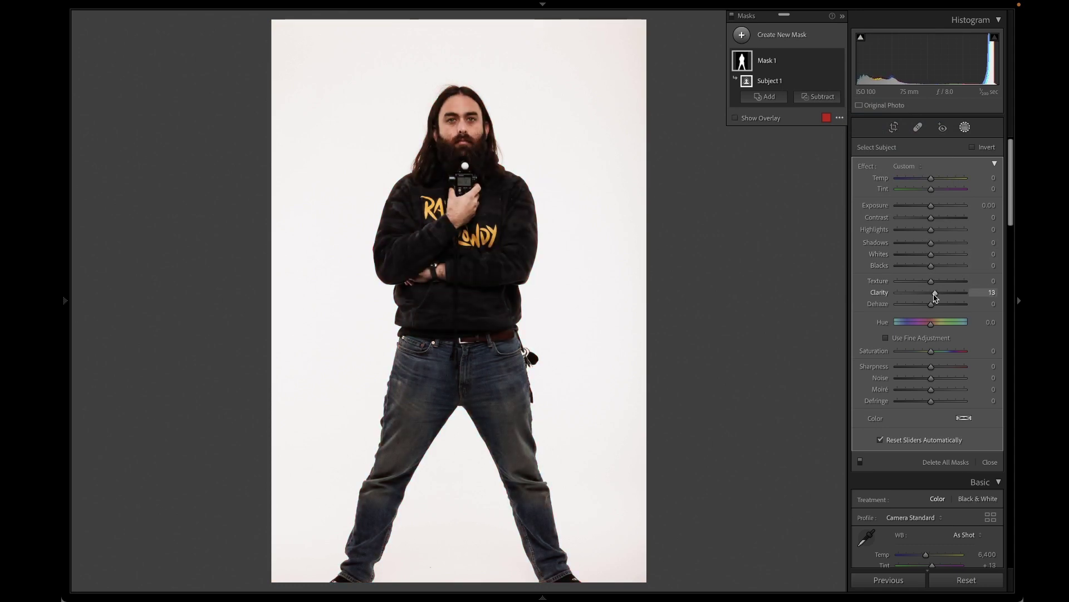
{"action": "left_click_drag", "start_coordinate": [931, 243], "coordinate": [934, 209]}
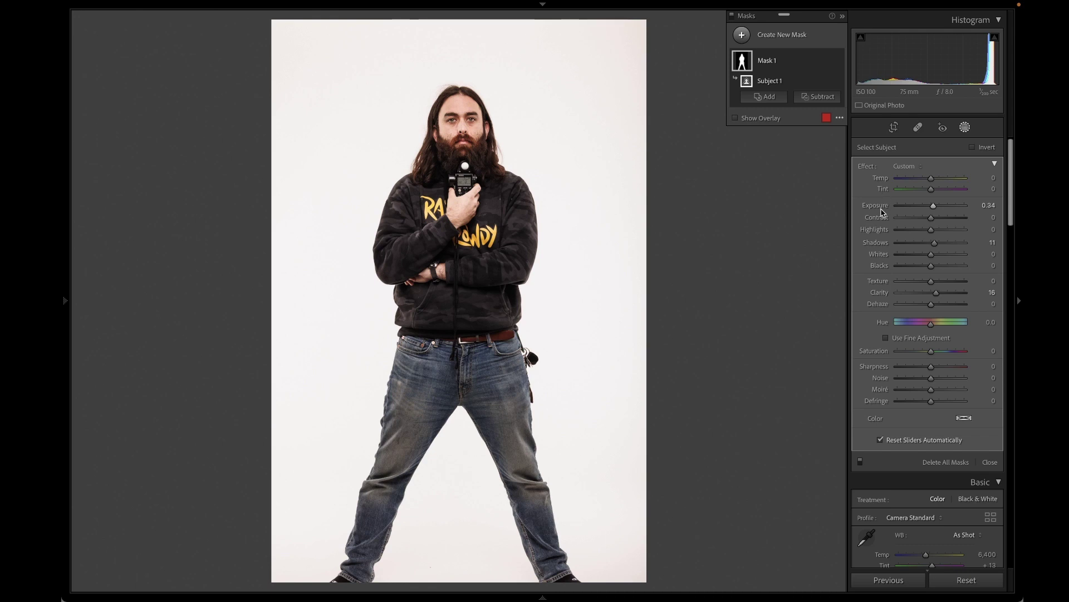
{"action": "mouse_move", "coordinate": [778, 64]}
{"action": "left_click", "coordinate": [989, 462]}
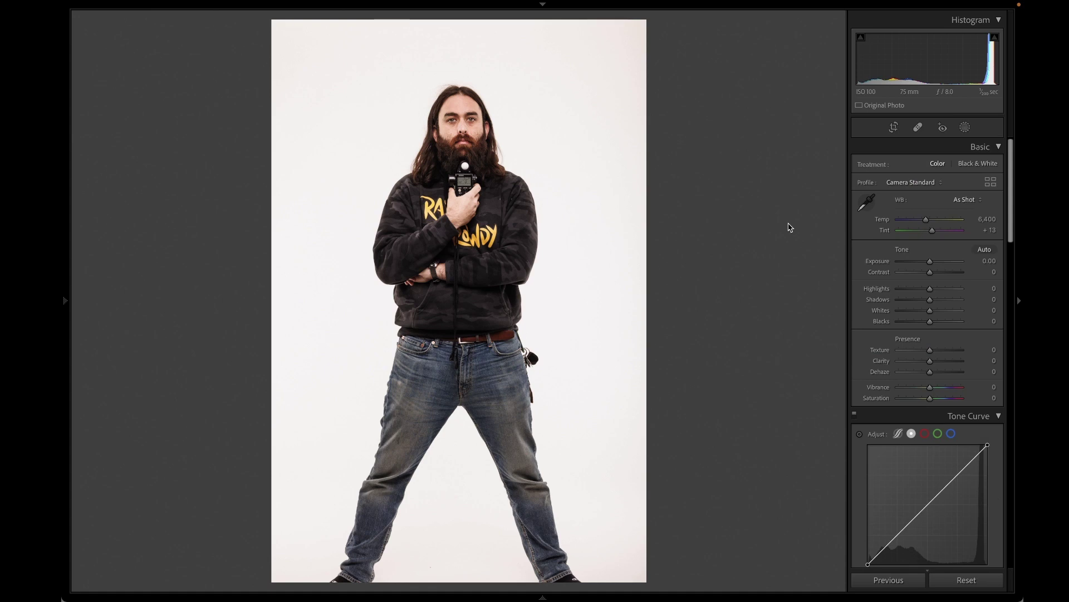
- Inspect the portrait at 1:1 from belt to face, fit it, then go to the coach photo
{"action": "left_click_drag", "start_coordinate": [512, 336], "coordinate": [461, 165]}
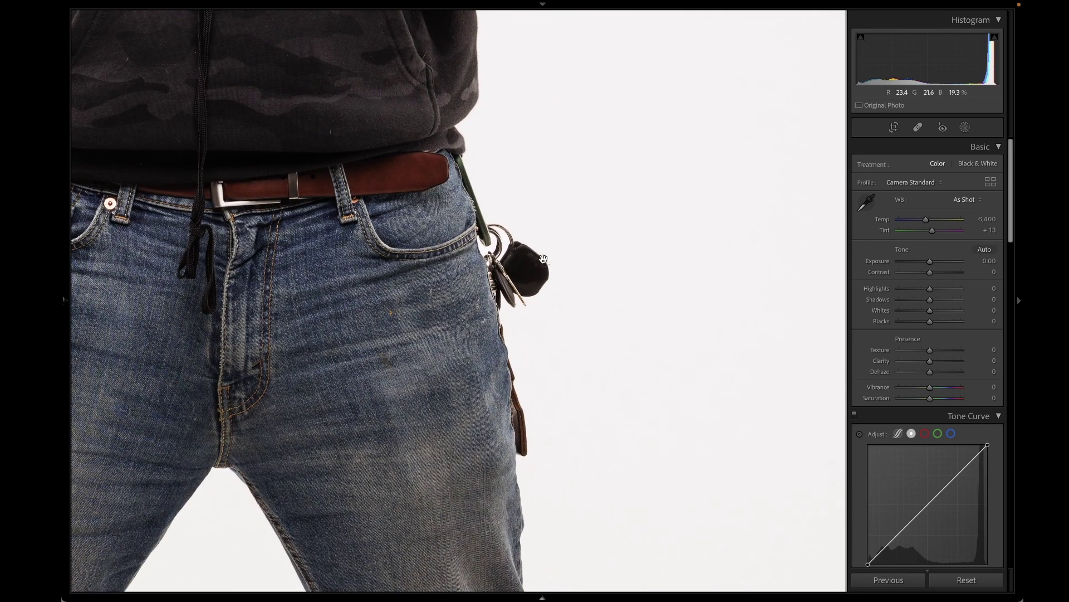
{"action": "left_click_drag", "start_coordinate": [480, 78], "coordinate": [499, 301]}
{"action": "left_click_drag", "start_coordinate": [511, 119], "coordinate": [482, 332]}
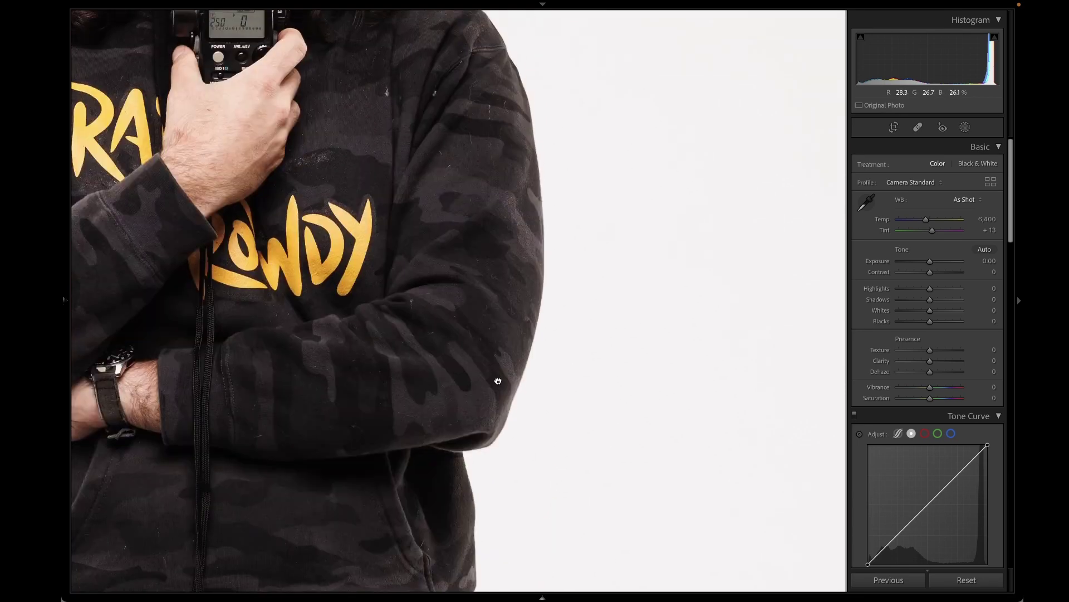
{"action": "left_click_drag", "start_coordinate": [468, 154], "coordinate": [521, 400]}
{"action": "mouse_move", "coordinate": [475, 195]}
{"action": "left_mouse_down"}
{"action": "mouse_move", "coordinate": [475, 231]}
{"action": "mouse_move", "coordinate": [551, 233]}
{"action": "mouse_move", "coordinate": [482, 210]}
{"action": "left_mouse_up"}
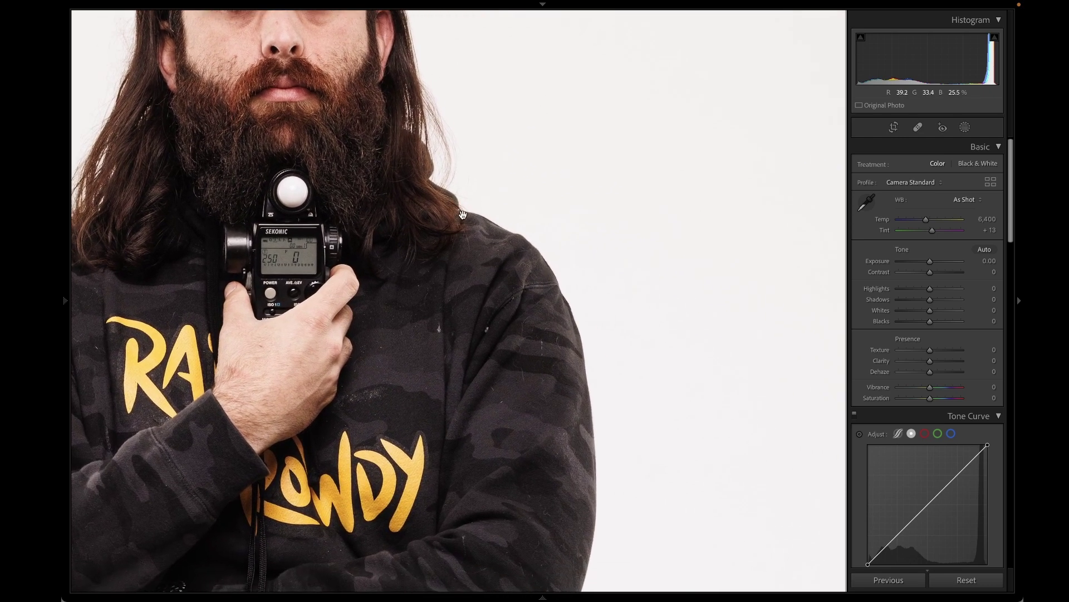
{"action": "left_click", "coordinate": [508, 243]}
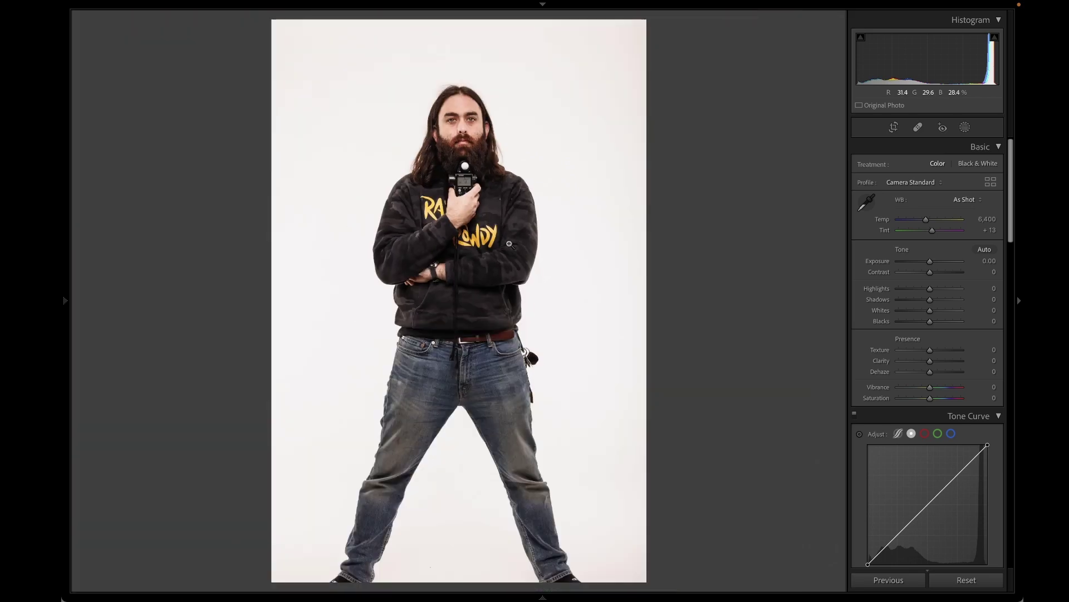
{"action": "key", "text": "Right"}
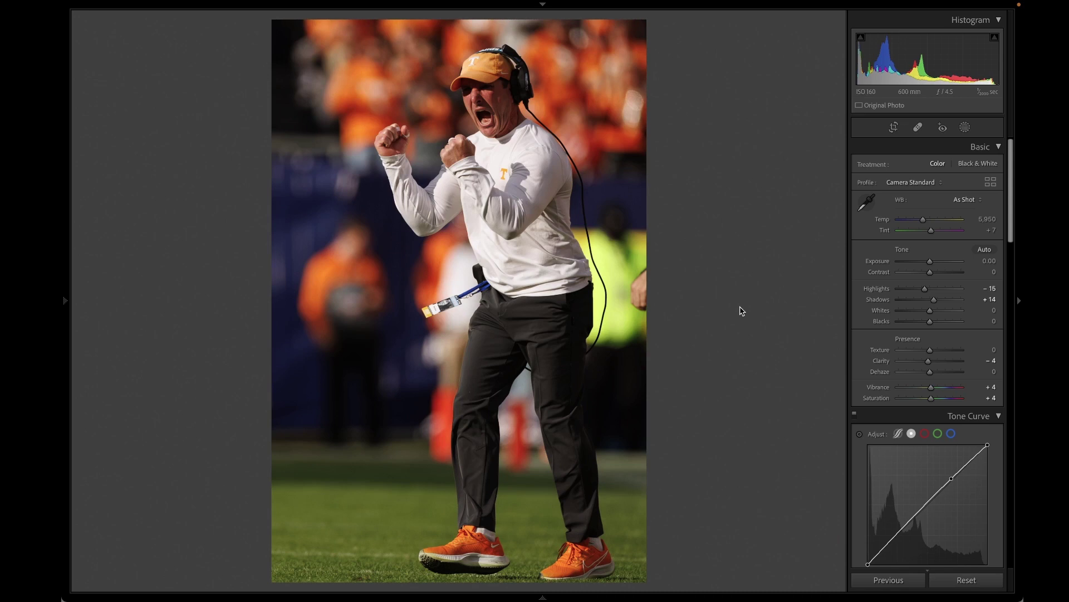
- Create a Select Subject mask on the coach and zoom into his chest
{"action": "left_click", "coordinate": [964, 128]}
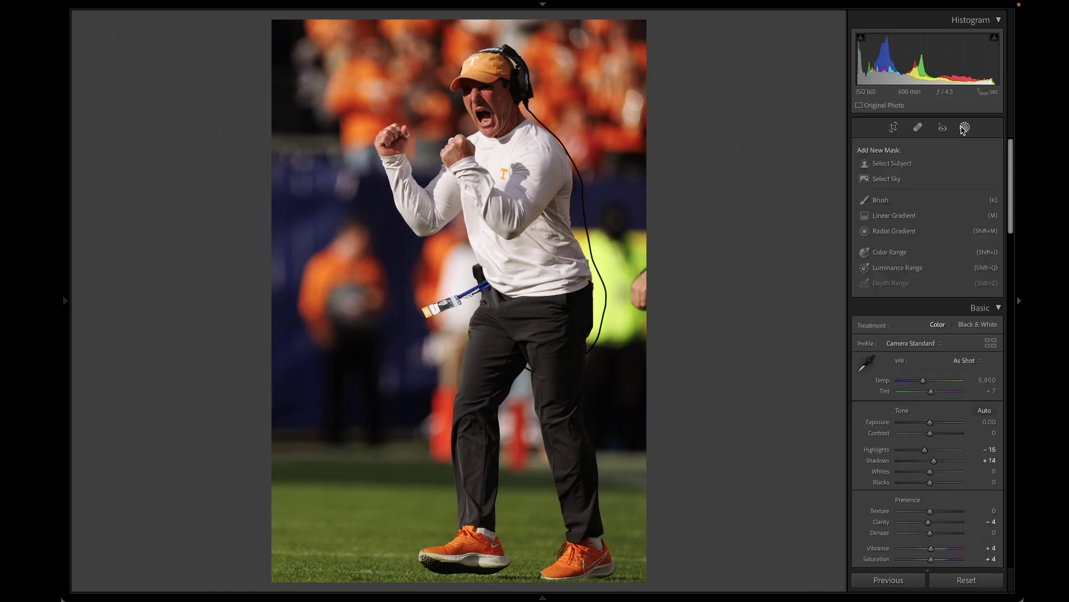
{"action": "left_click", "coordinate": [868, 165]}
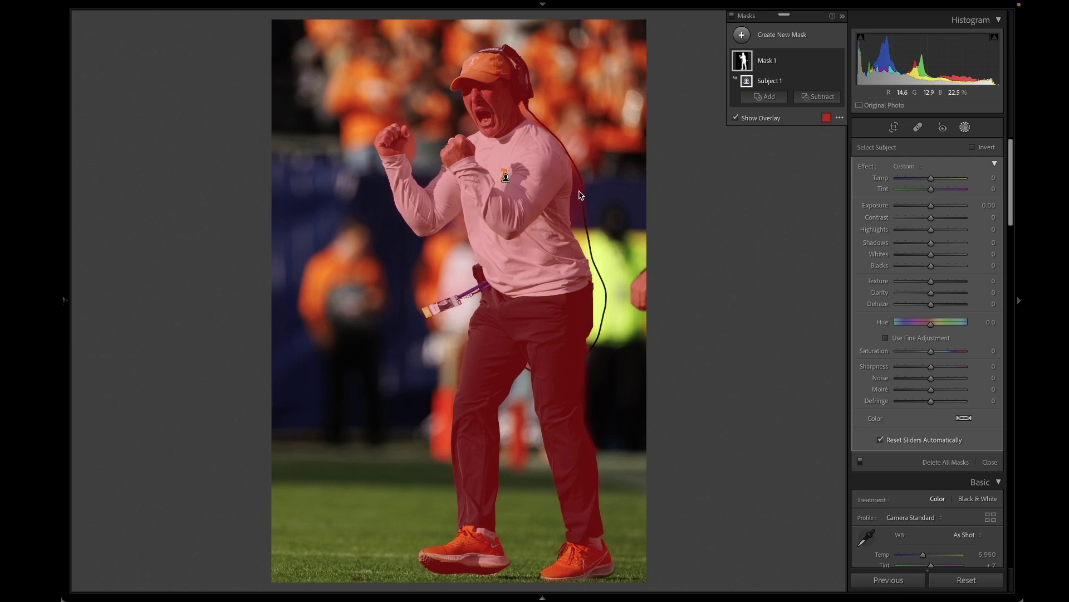
{"action": "key", "text": "ctrl+equal"}
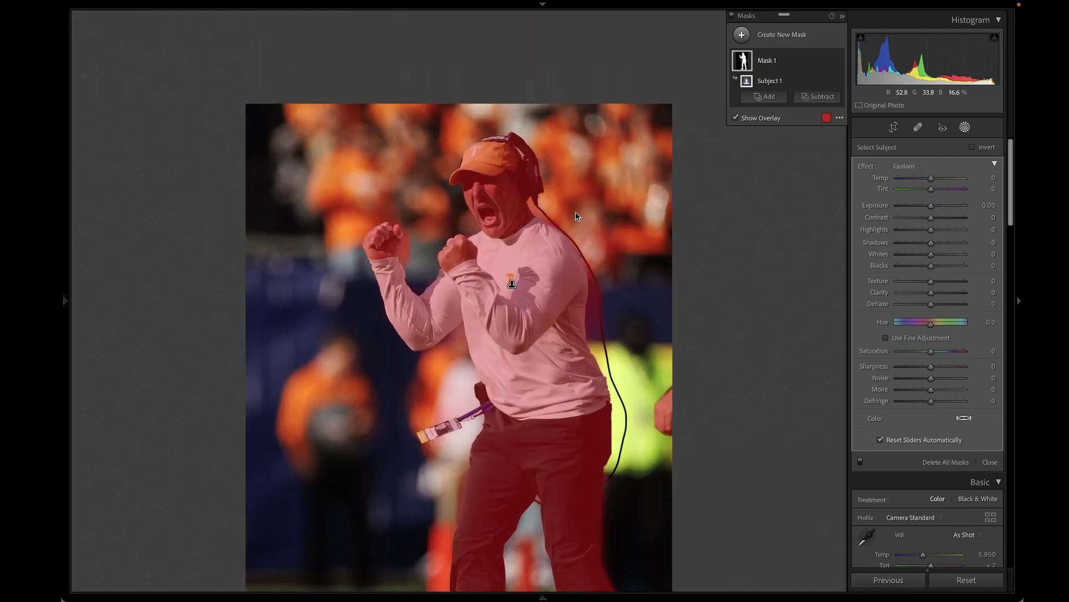
{"action": "key", "text": "ctrl+equal"}
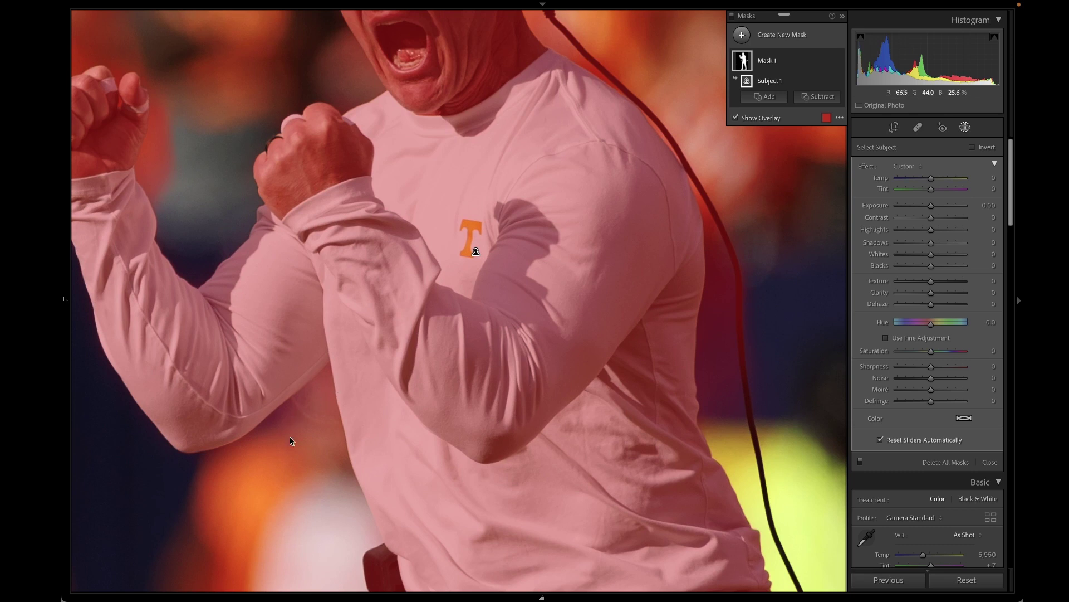
{"action": "left_click", "coordinate": [827, 118]}
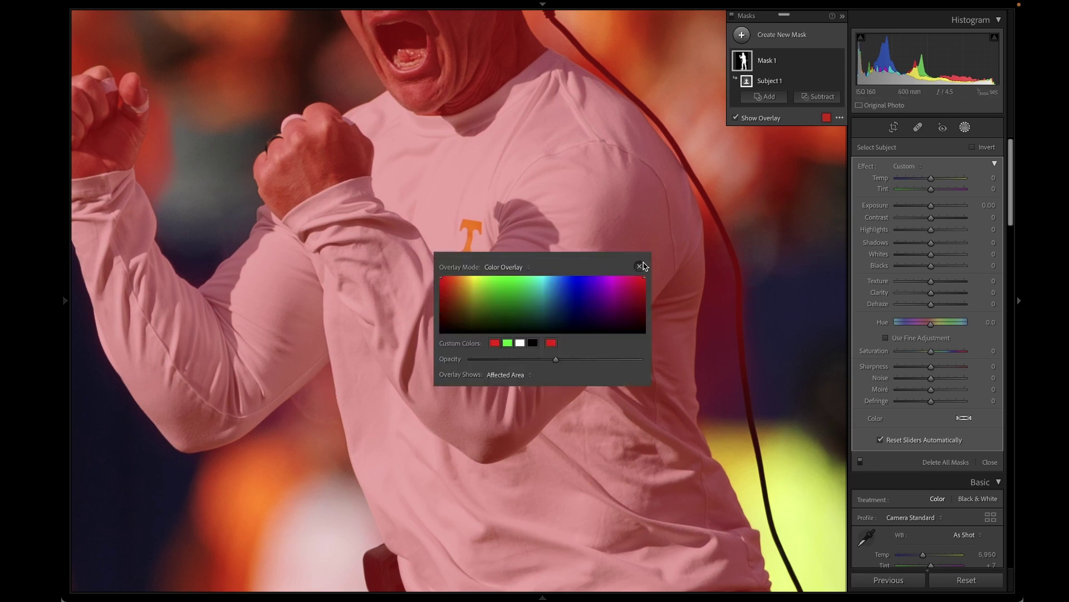
{"action": "left_click", "coordinate": [510, 342]}
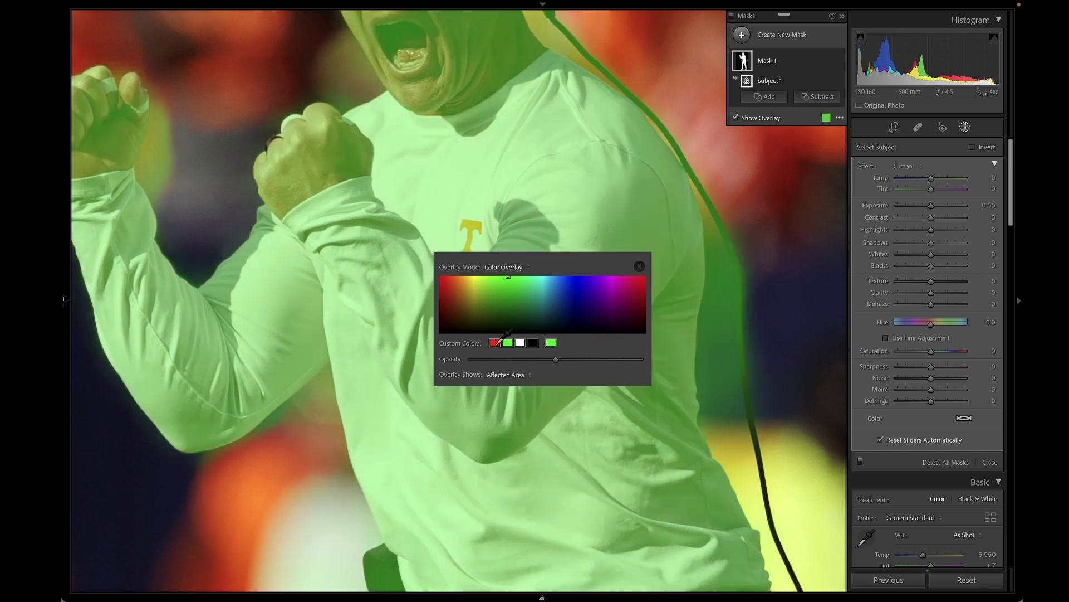
{"action": "left_click", "coordinate": [496, 342]}
{"action": "left_click", "coordinate": [521, 343]}
{"action": "left_click", "coordinate": [495, 343]}
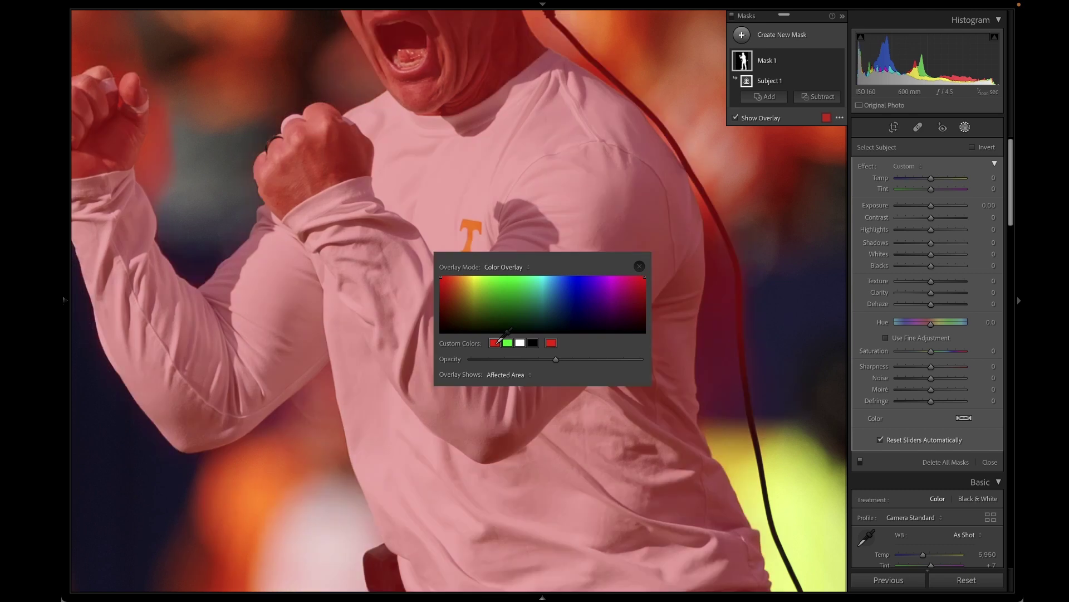
{"action": "left_click", "coordinate": [639, 267]}
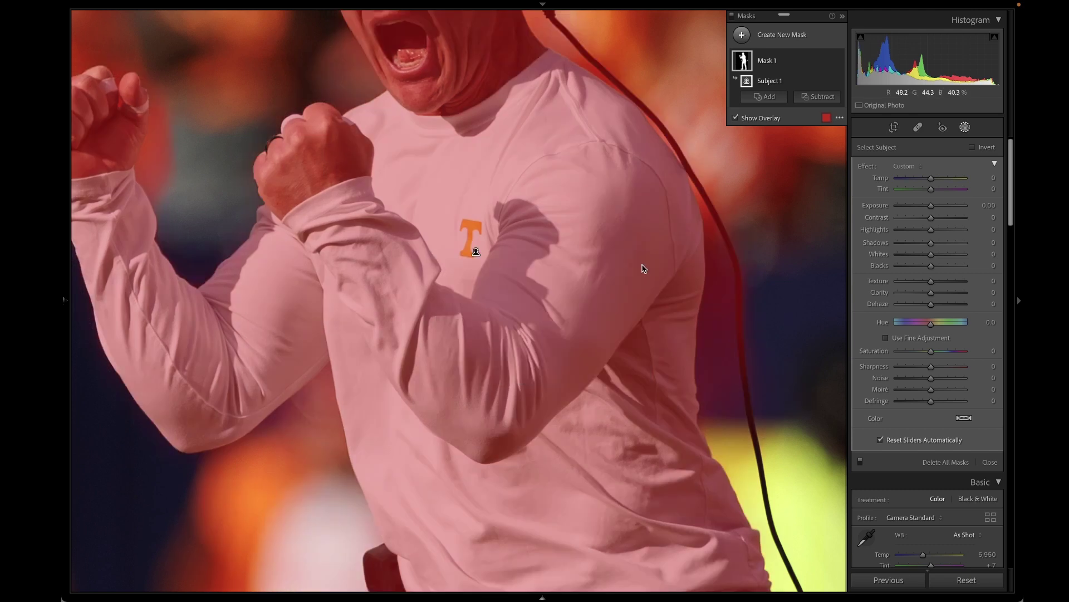
- Fit the photo in view and start a Brush subtraction on the subject mask
{"action": "key", "text": "z"}
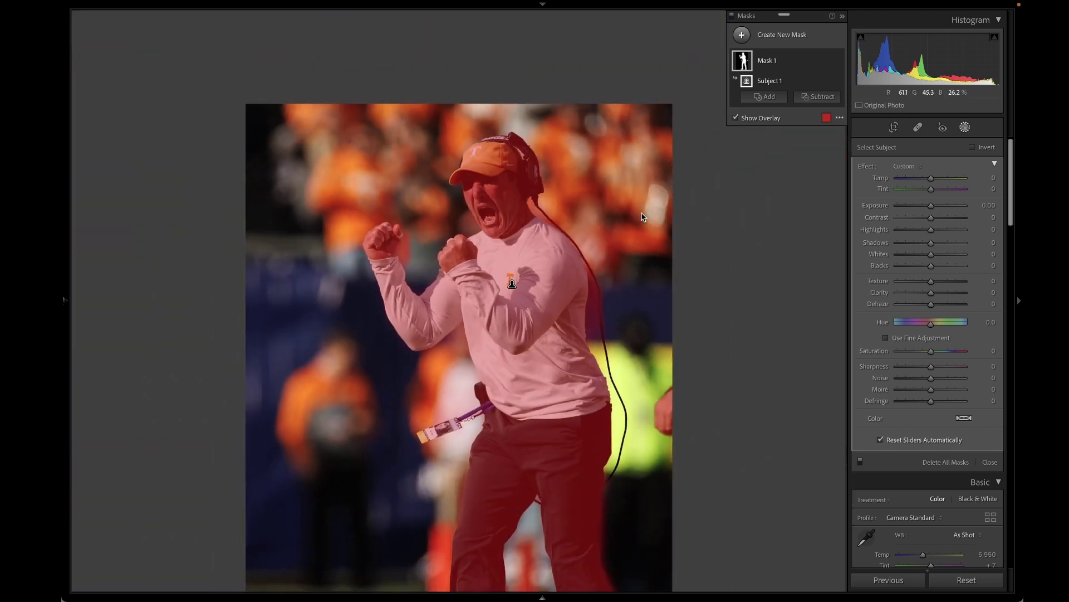
{"action": "scroll", "coordinate": [659, 276], "scroll_direction": "down", "scroll_amount": 4}
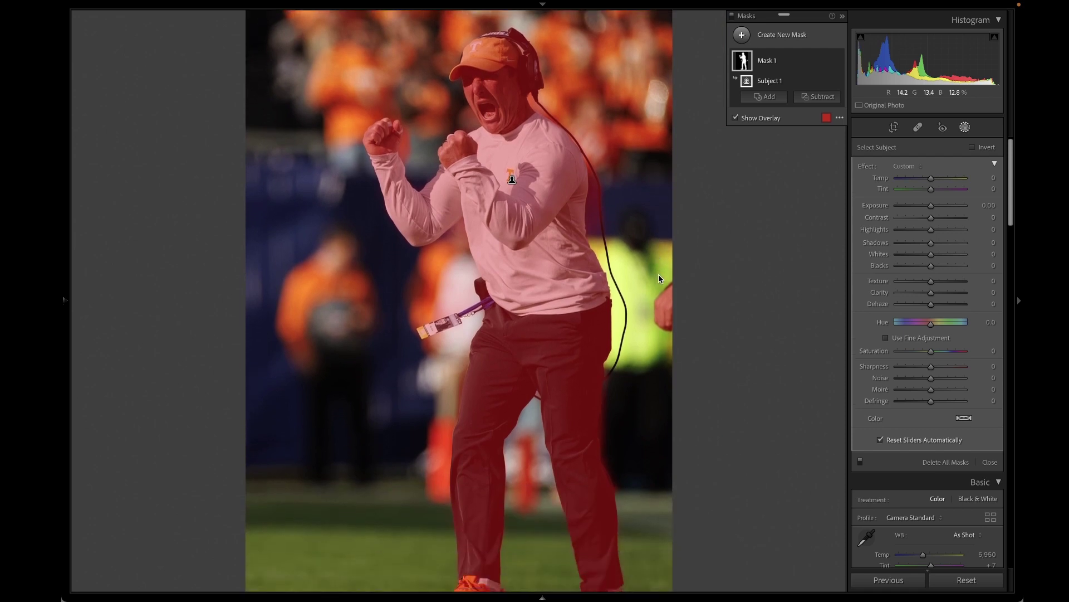
{"action": "left_click", "coordinate": [809, 98]}
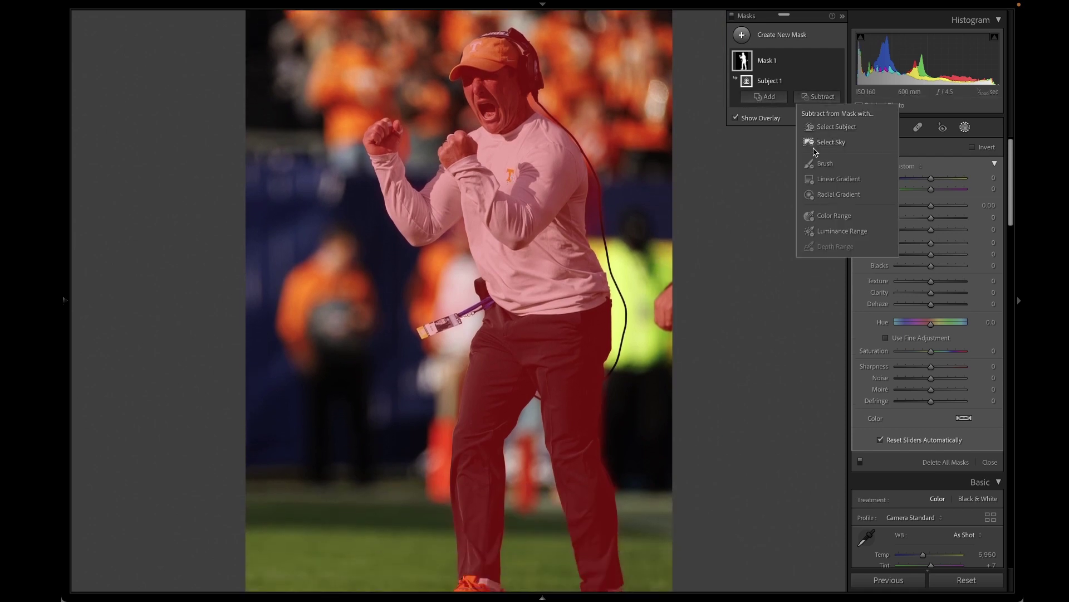
{"action": "left_click", "coordinate": [814, 165]}
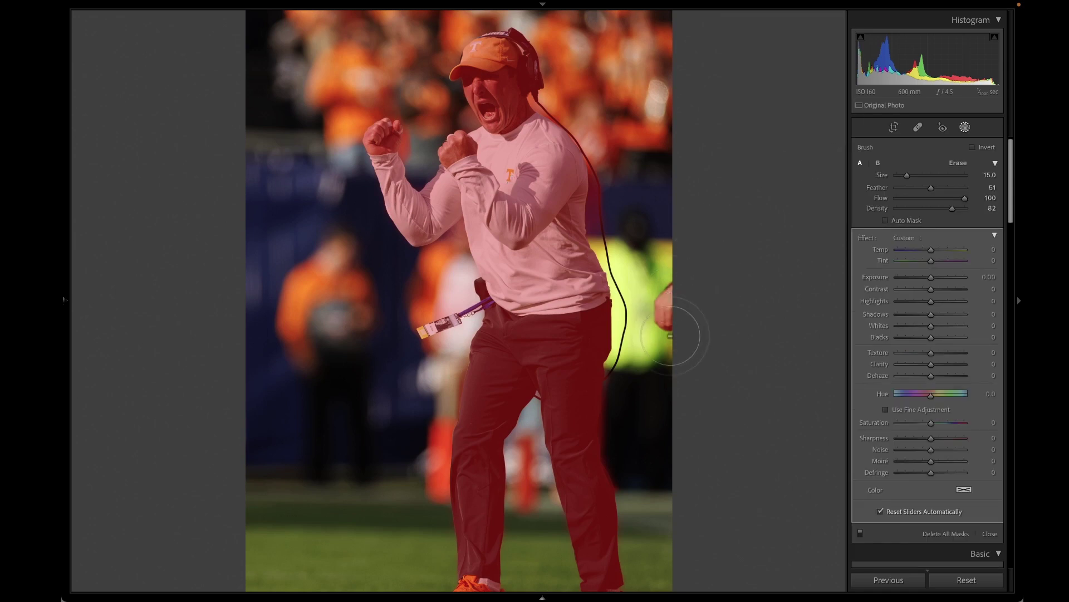
- Paint away mask spill along the coach's edges, headset cable, left leg and nearby grass
{"action": "scroll", "coordinate": [652, 220], "scroll_direction": "down", "scroll_amount": 5}
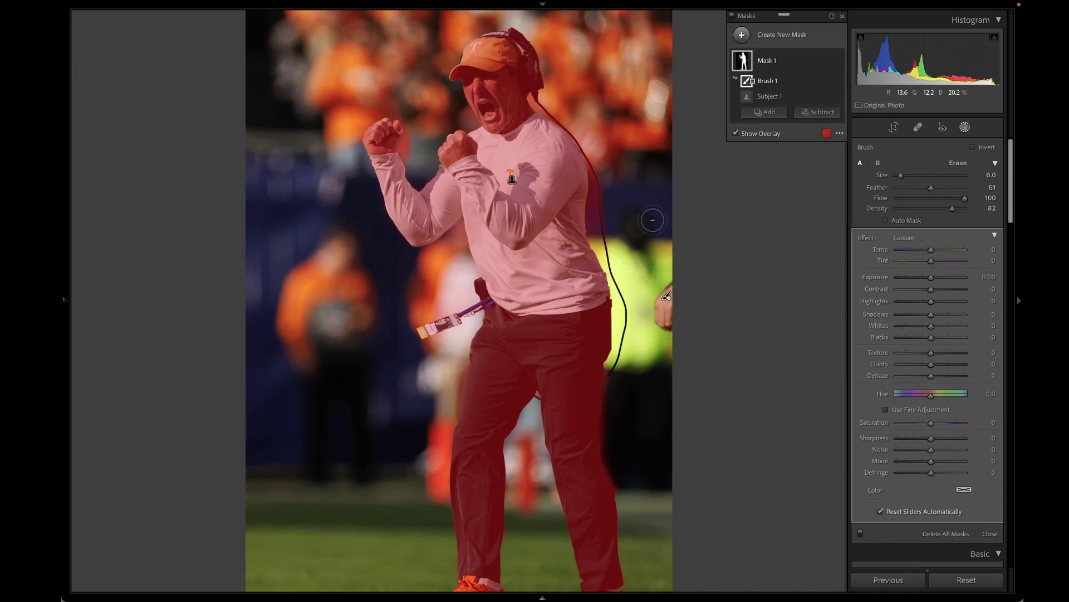
{"action": "mouse_move", "coordinate": [613, 202]}
{"action": "left_mouse_down"}
{"action": "mouse_move", "coordinate": [611, 235]}
{"action": "mouse_move", "coordinate": [603, 185]}
{"action": "mouse_move", "coordinate": [605, 239]}
{"action": "mouse_move", "coordinate": [606, 174]}
{"action": "mouse_move", "coordinate": [594, 144]}
{"action": "left_mouse_up"}
{"action": "mouse_move", "coordinate": [547, 101]}
{"action": "left_mouse_down"}
{"action": "mouse_move", "coordinate": [603, 159]}
{"action": "mouse_move", "coordinate": [603, 186]}
{"action": "left_mouse_up"}
{"action": "mouse_move", "coordinate": [455, 251]}
{"action": "left_mouse_down"}
{"action": "mouse_move", "coordinate": [454, 270]}
{"action": "mouse_move", "coordinate": [459, 239]}
{"action": "mouse_move", "coordinate": [450, 291]}
{"action": "left_mouse_up"}
{"action": "mouse_move", "coordinate": [452, 338]}
{"action": "left_mouse_down"}
{"action": "mouse_move", "coordinate": [438, 427]}
{"action": "mouse_move", "coordinate": [442, 551]}
{"action": "left_mouse_up"}
{"action": "mouse_move", "coordinate": [530, 518]}
{"action": "left_mouse_down"}
{"action": "mouse_move", "coordinate": [526, 450]}
{"action": "mouse_move", "coordinate": [547, 580]}
{"action": "left_mouse_up"}
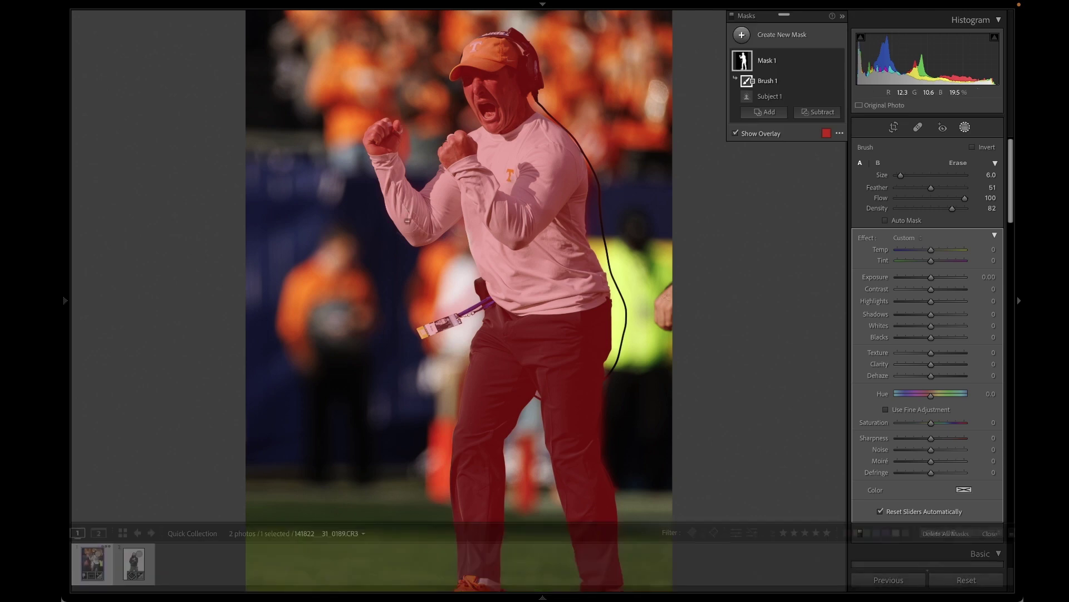
{"action": "mouse_move", "coordinate": [412, 147]}
{"action": "left_mouse_down"}
{"action": "mouse_move", "coordinate": [413, 119]}
{"action": "mouse_move", "coordinate": [419, 174]}
{"action": "mouse_move", "coordinate": [426, 126]}
{"action": "mouse_move", "coordinate": [443, 110]}
{"action": "mouse_move", "coordinate": [466, 121]}
{"action": "mouse_move", "coordinate": [453, 102]}
{"action": "left_mouse_up"}
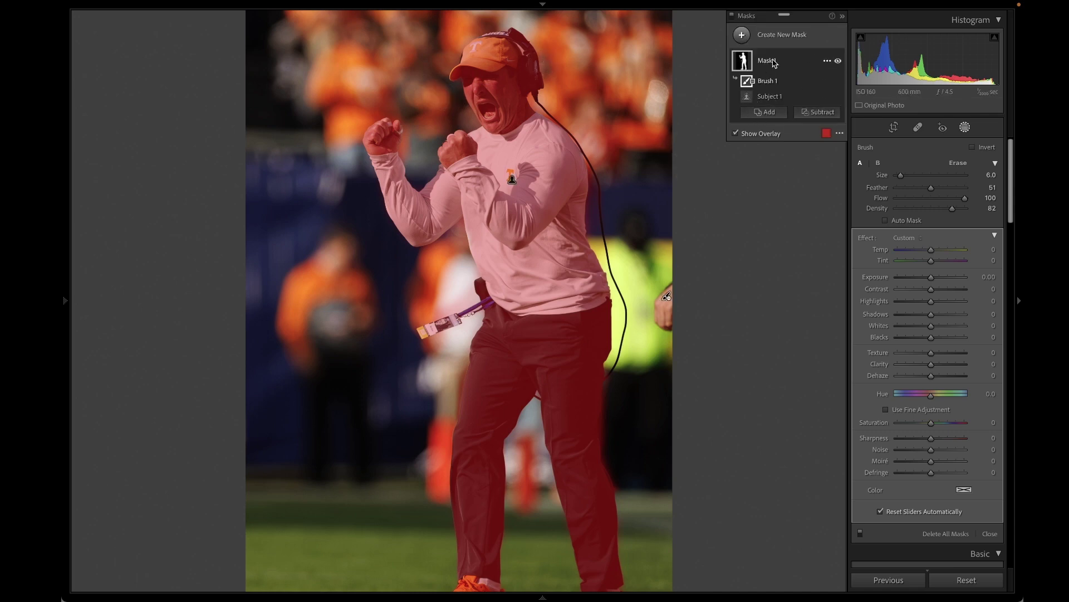
- Invert the Subject 1 component of the coach mask
{"action": "left_click", "coordinate": [826, 61]}
{"action": "left_click", "coordinate": [826, 63]}
{"action": "left_click", "coordinate": [825, 97]}
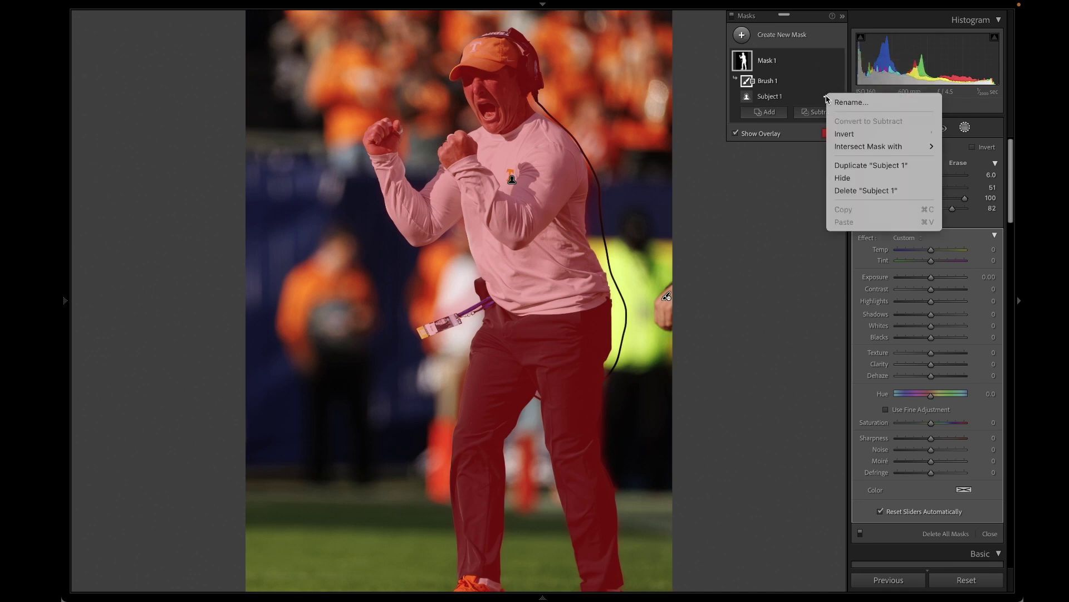
{"action": "left_click", "coordinate": [843, 134]}
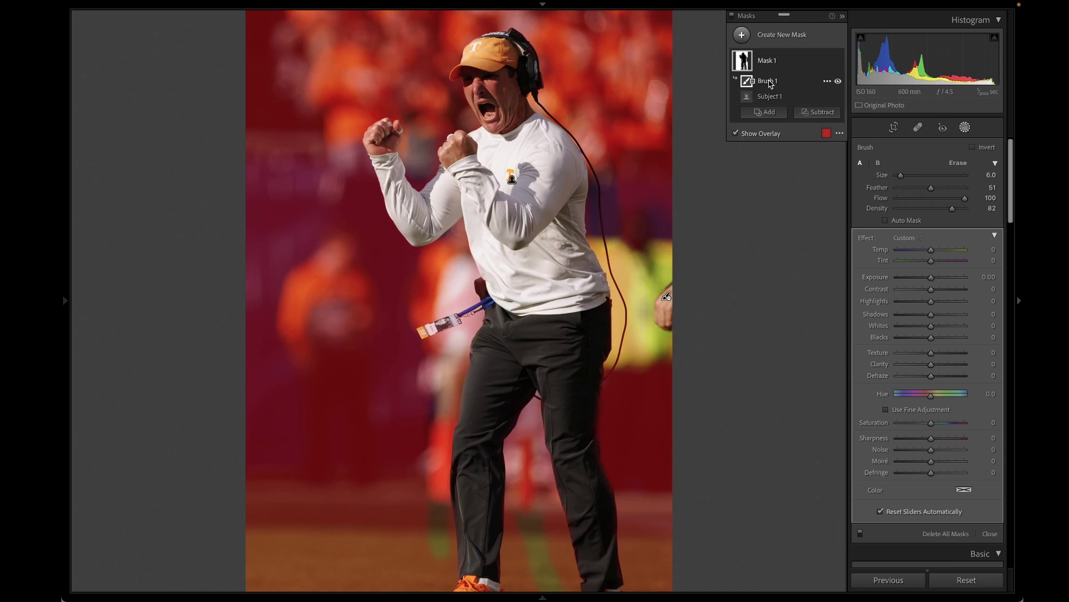
- Delete the Brush 1 subtraction and leave Subject 1 inverted over the background
{"action": "left_click", "coordinate": [828, 83]}
{"action": "left_click", "coordinate": [842, 118]}
{"action": "key", "text": "Delete"}
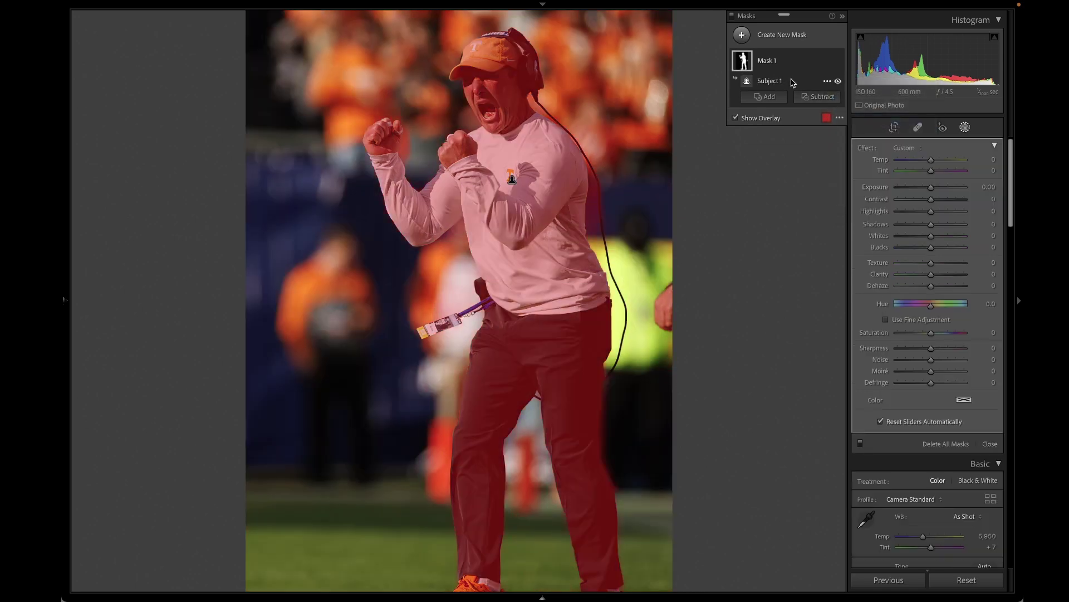
{"action": "left_click", "coordinate": [828, 83]}
{"action": "left_click", "coordinate": [841, 118]}
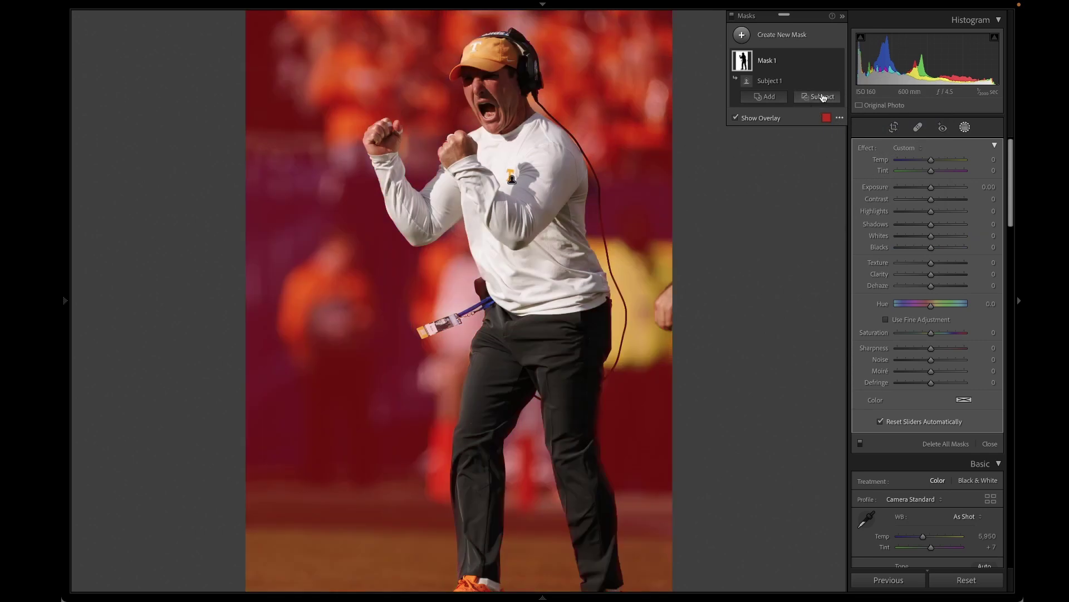
- Add a Brush component painted along the coach's shoulder edge, then zoom out to fit
{"action": "left_click", "coordinate": [820, 98]}
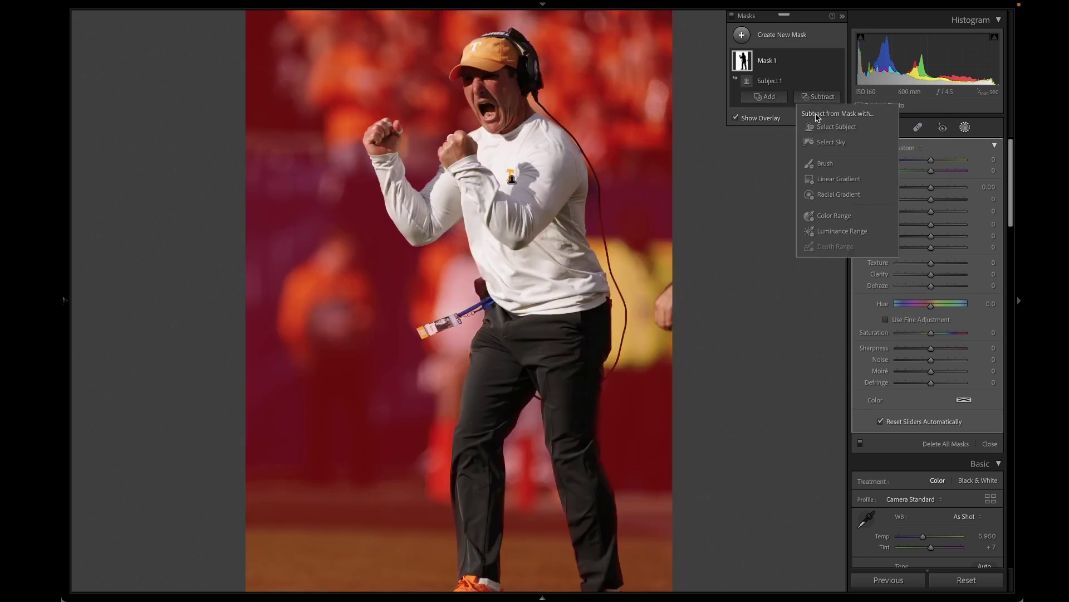
{"action": "left_click", "coordinate": [766, 97]}
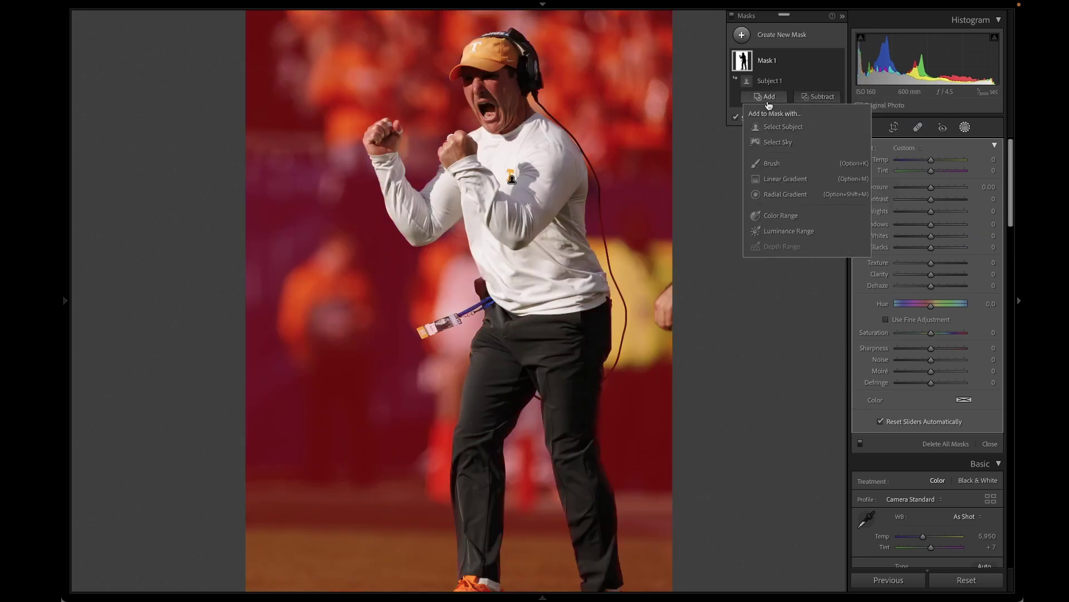
{"action": "left_click", "coordinate": [772, 163]}
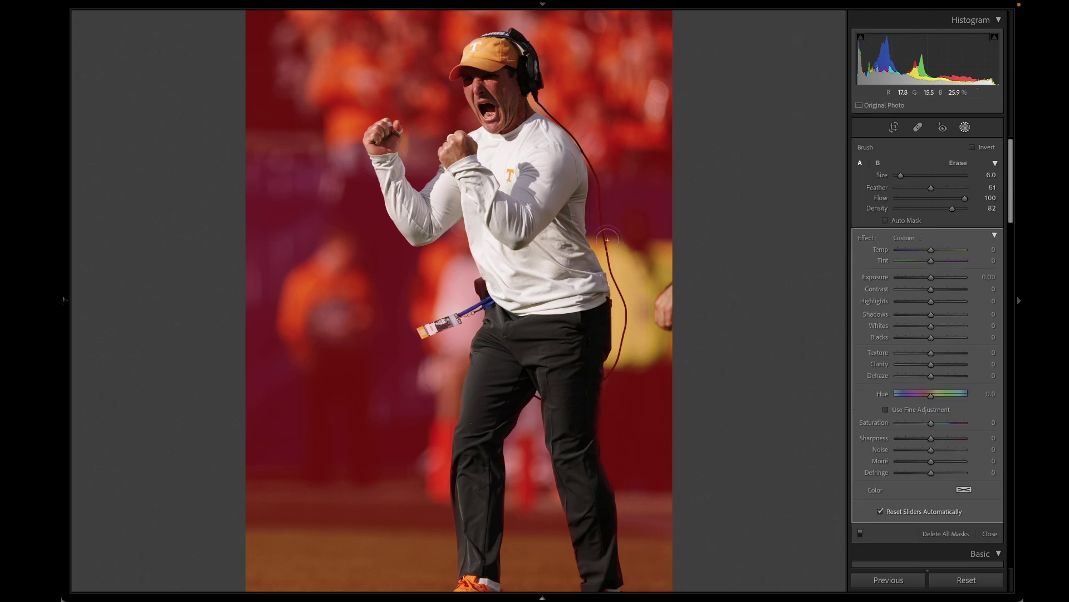
{"action": "left_click_drag", "start_coordinate": [602, 206], "coordinate": [601, 167]}
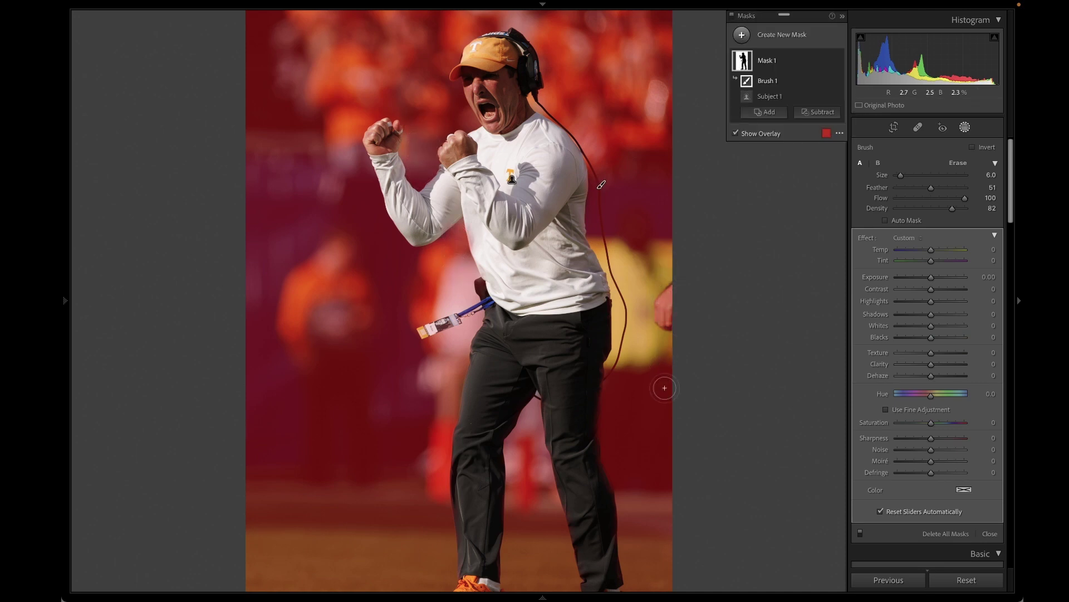
{"action": "key", "text": "ctrl+minus"}
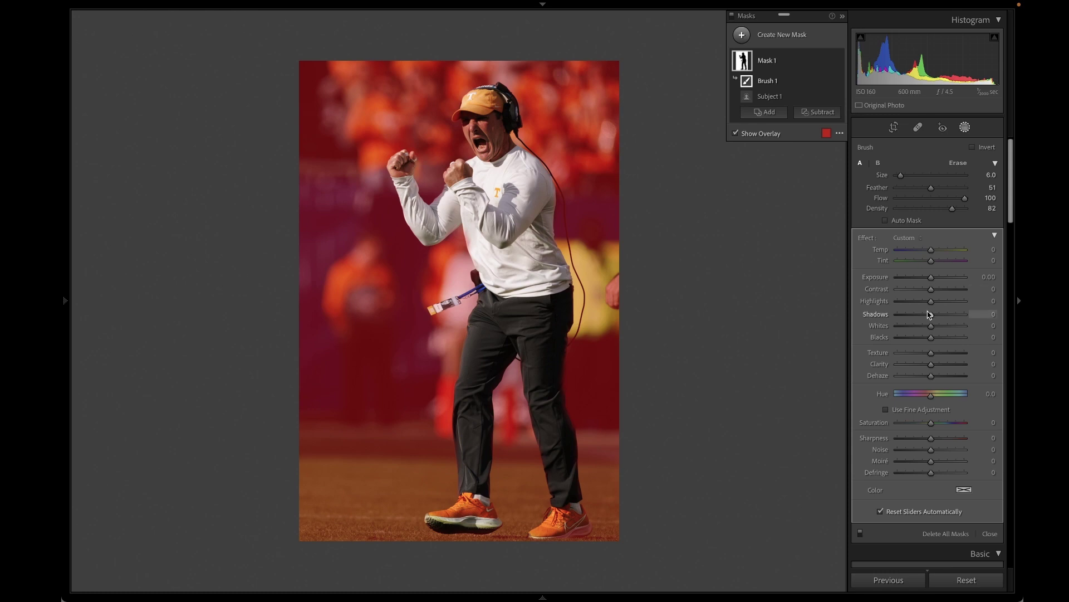
- Darken the background mask to -0.34 Exposure, then delete all masks
{"action": "key", "text": "o"}
{"action": "left_click_drag", "start_coordinate": [934, 279], "coordinate": [932, 284]}
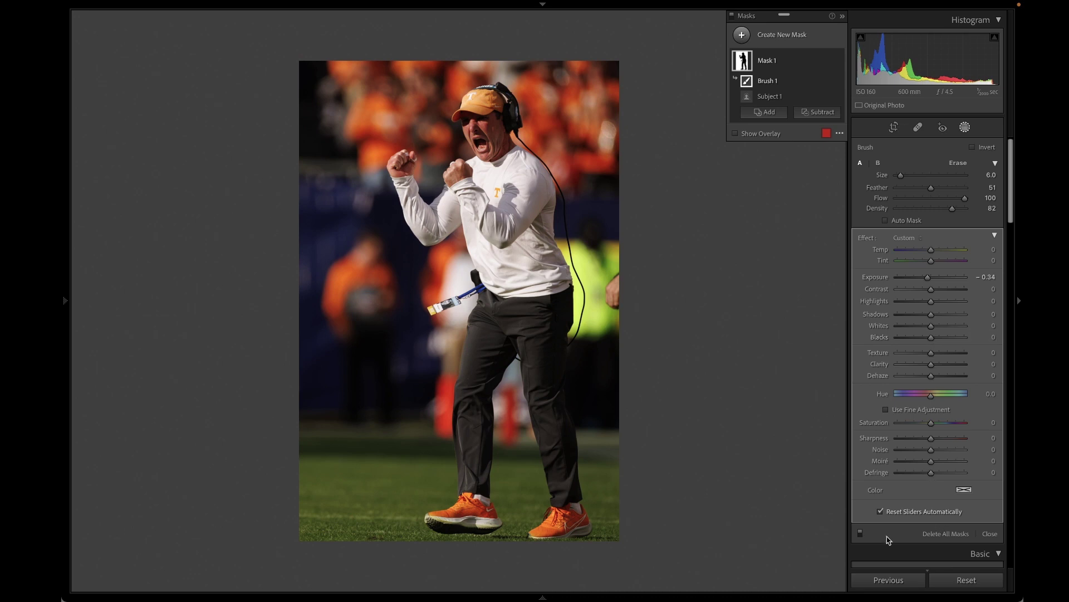
{"action": "left_click", "coordinate": [861, 533]}
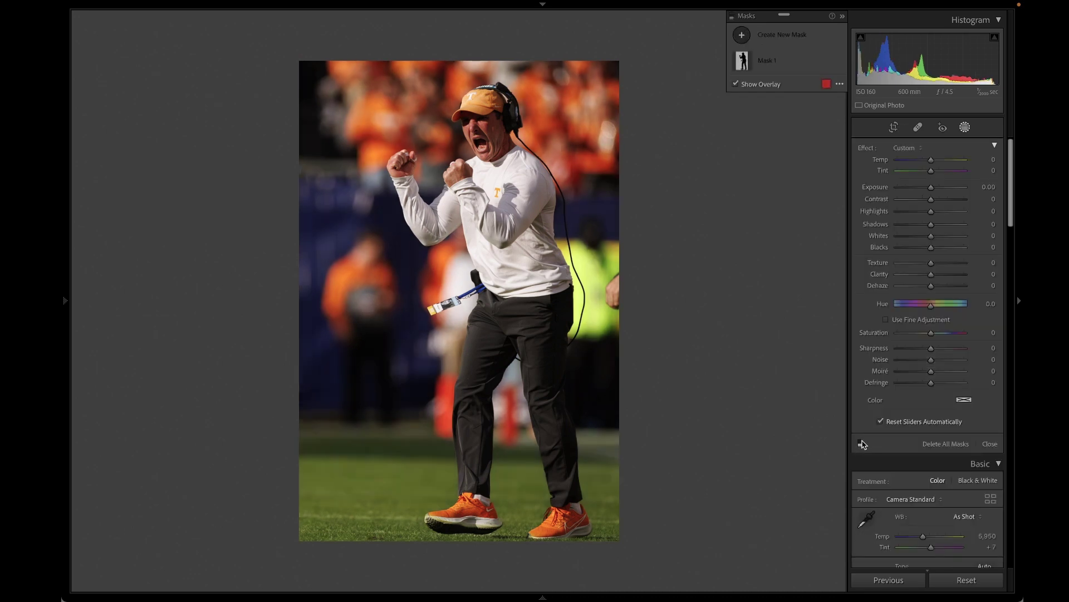